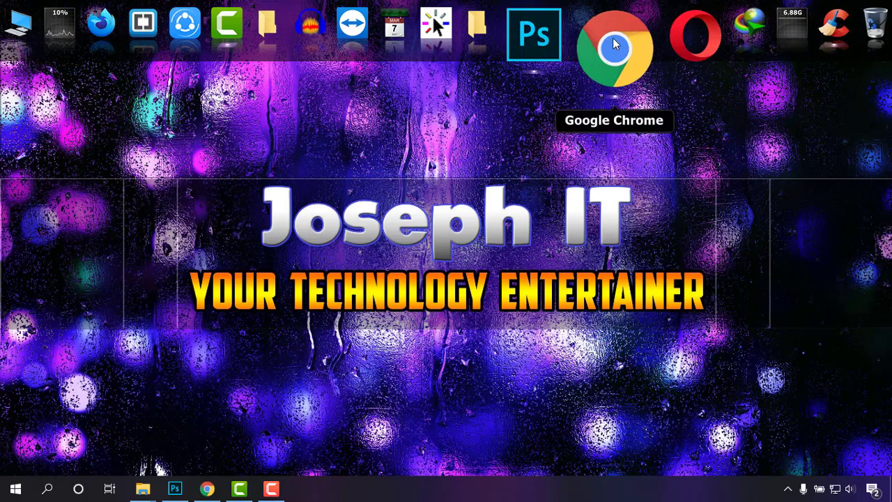
Launch Google Chrome from the desktop dock.
click(613, 38)
Switch to the musicara.ml tab with the AI Based Music and Vocal Separation page.
click(458, 419)
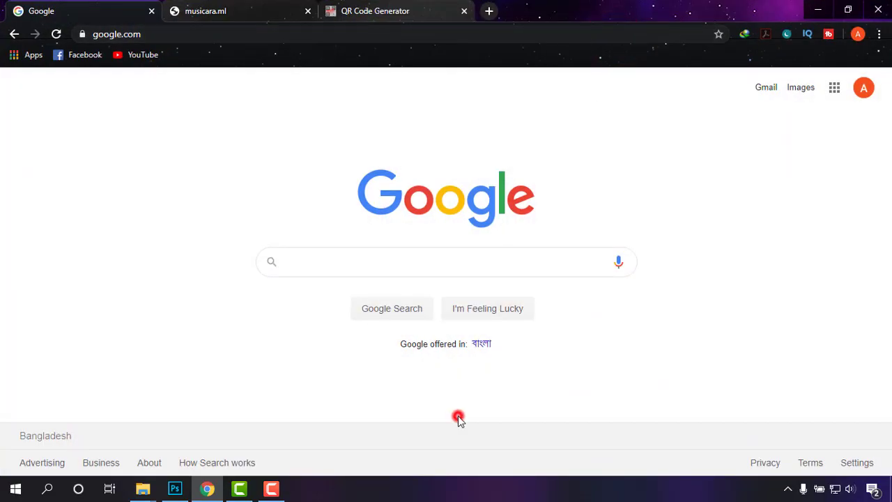
click(212, 8)
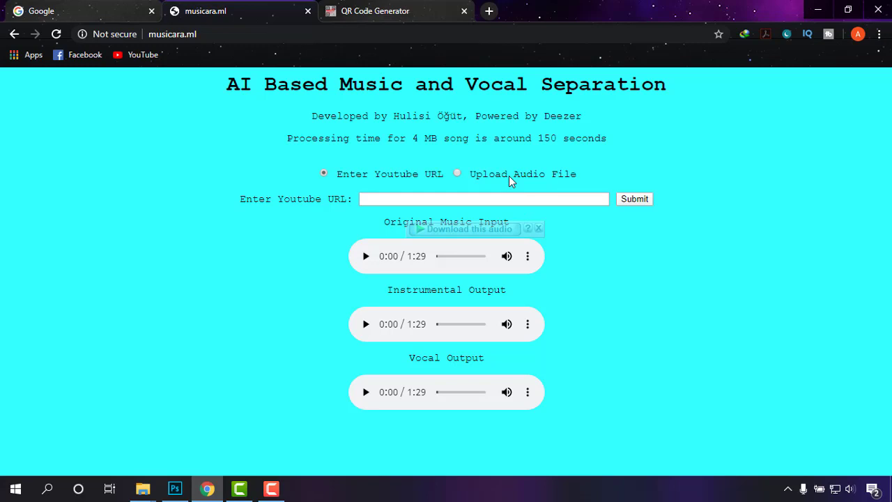
Upload Jeena Jeena[320]--Raag.Me--.mp3 from Audio tracks and submit it for separation.
click(459, 173)
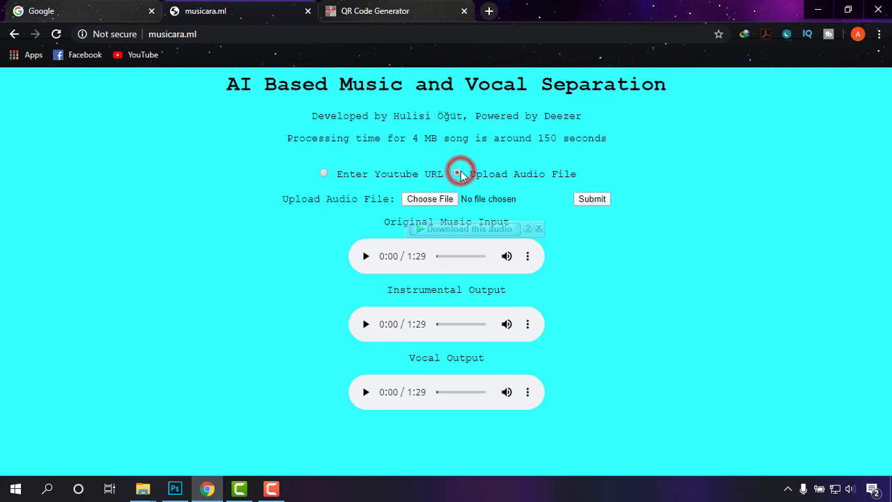
click(440, 201)
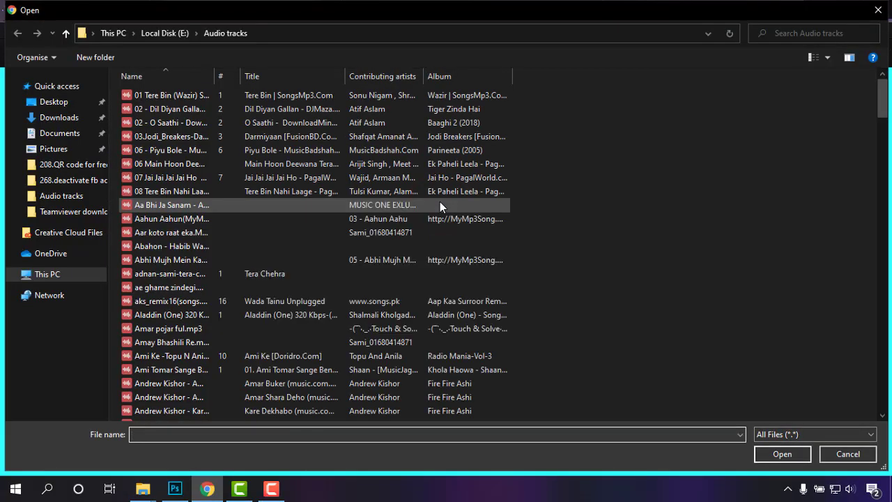
click(811, 58)
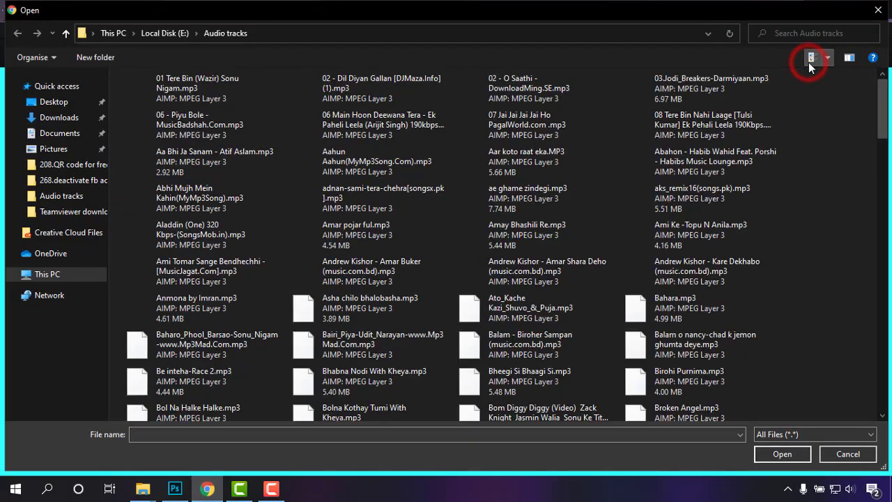
click(605, 198)
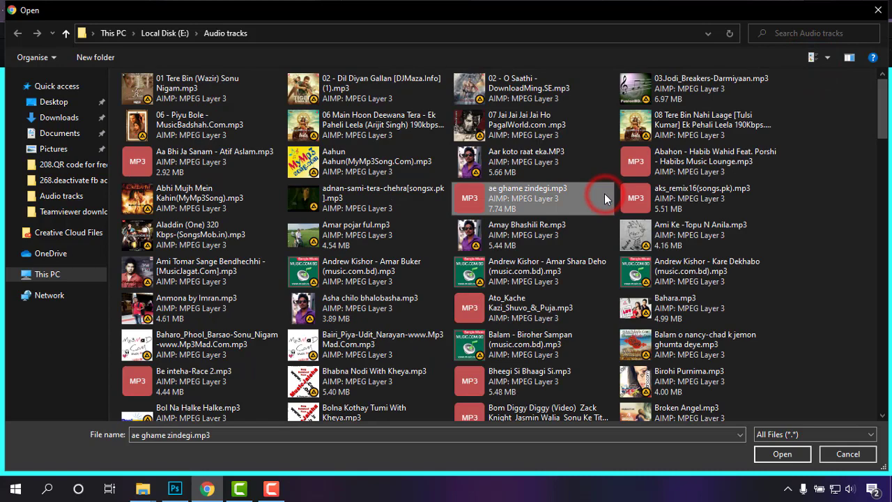
text(je)
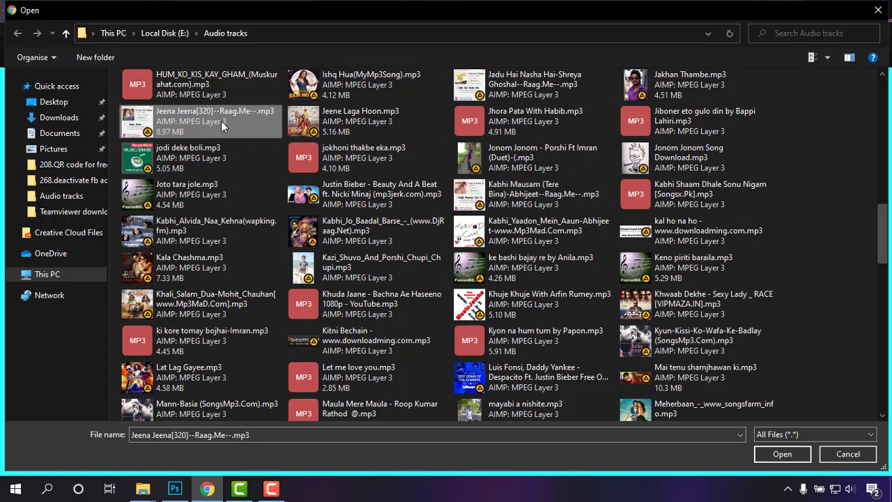
double_click(179, 116)
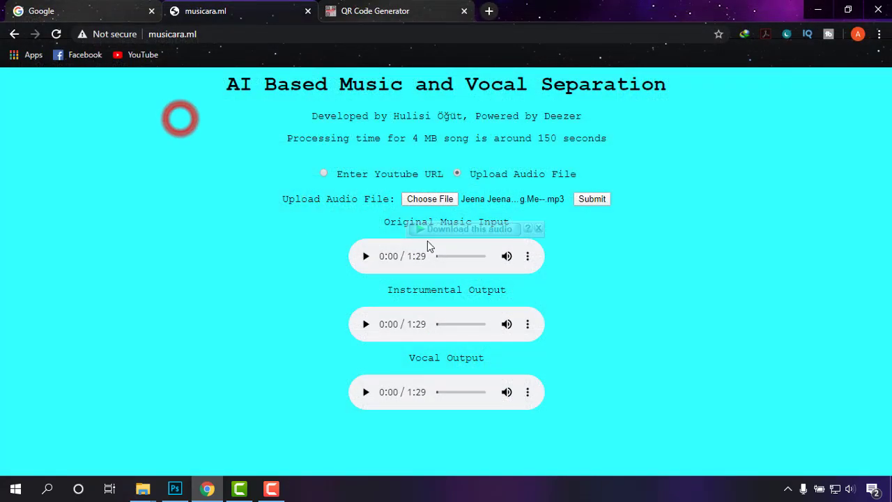
click(598, 201)
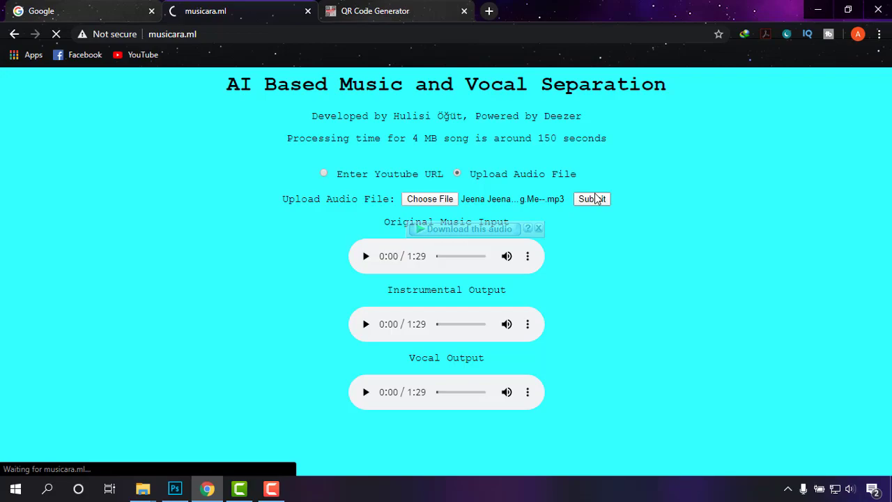
Wait out the 107.43-second processing until the 3:49 instrumental and vocal tracks appear.
click(229, 377)
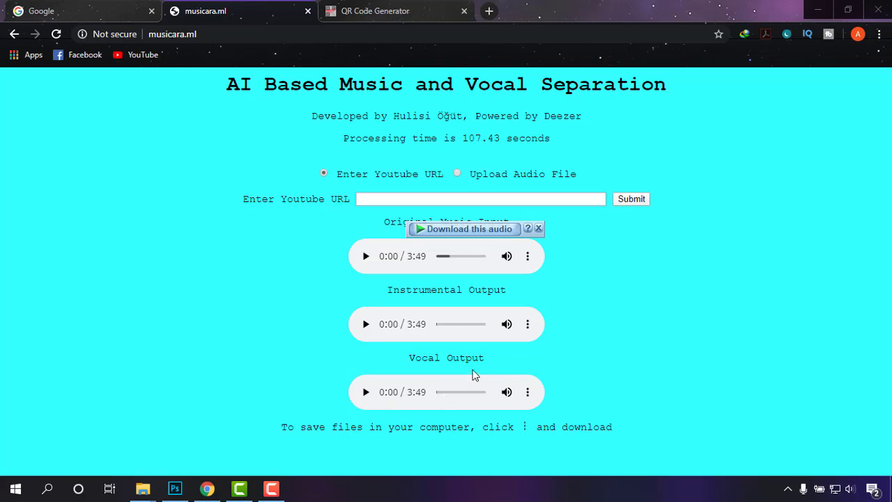
Play the original to about 0:47 and the instrumental output to 1:05, pausing each.
click(366, 257)
click(446, 257)
click(365, 256)
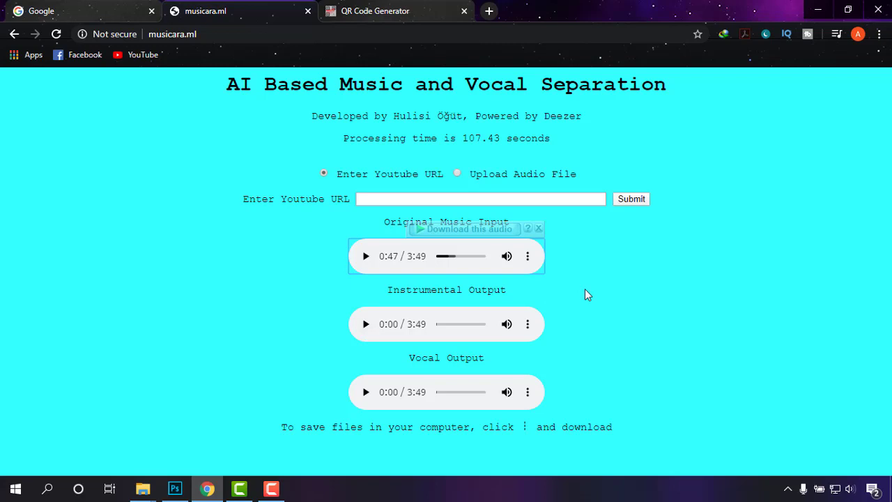
click(367, 325)
drag(439, 324, 454, 335)
click(365, 324)
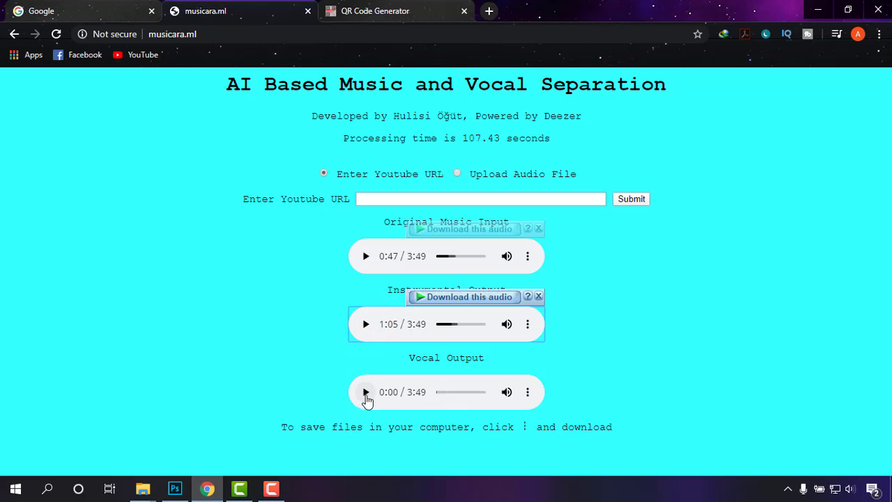
Sample the vocal output at 0:24, 0:50, 1:07, 2:01 and 2:41, pausing at 2:43.
click(365, 394)
click(440, 393)
click(445, 394)
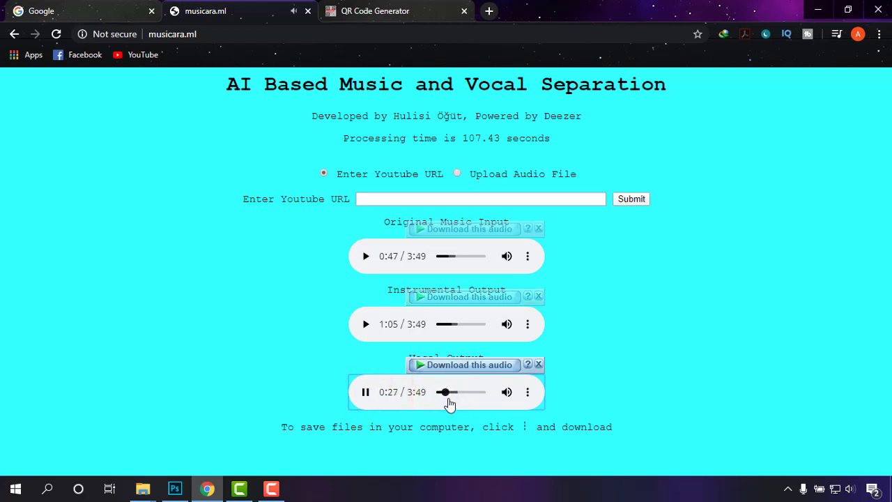
click(449, 394)
click(450, 393)
drag(451, 395, 454, 403)
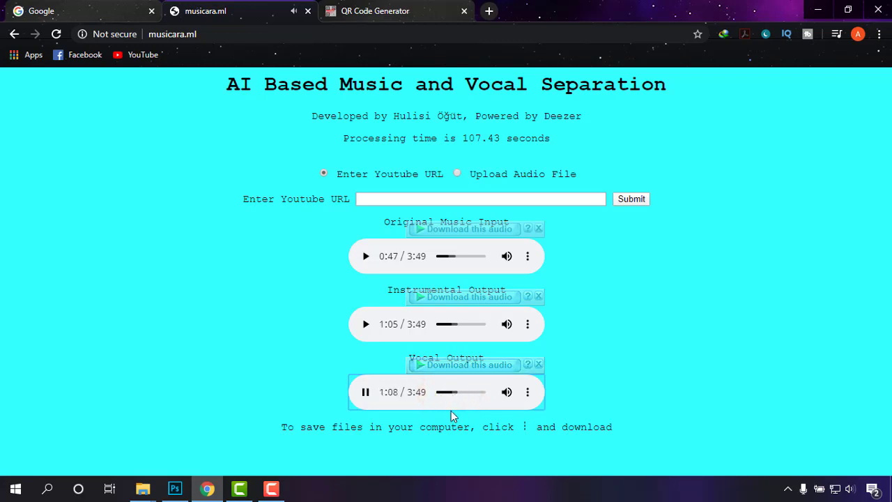
click(366, 392)
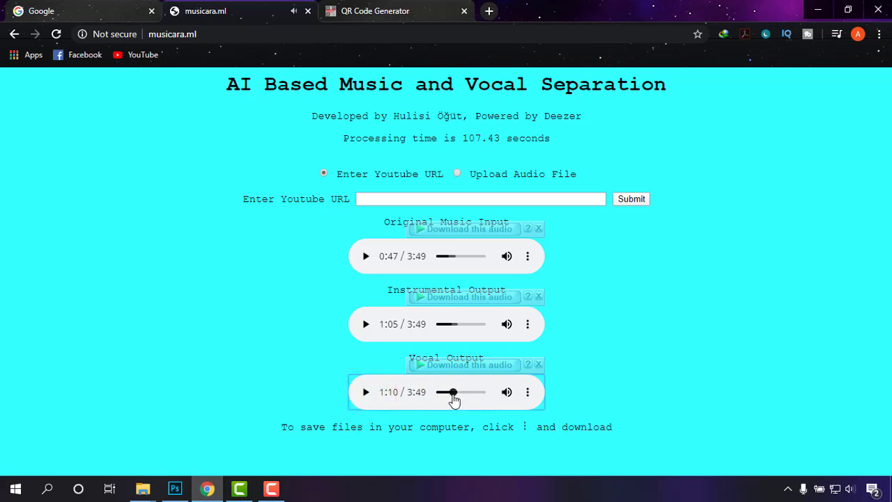
click(461, 393)
click(365, 392)
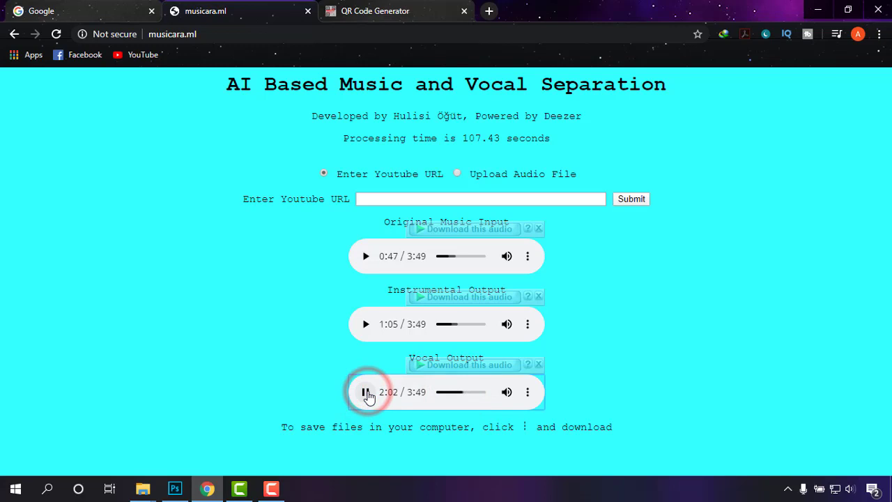
drag(463, 392, 471, 391)
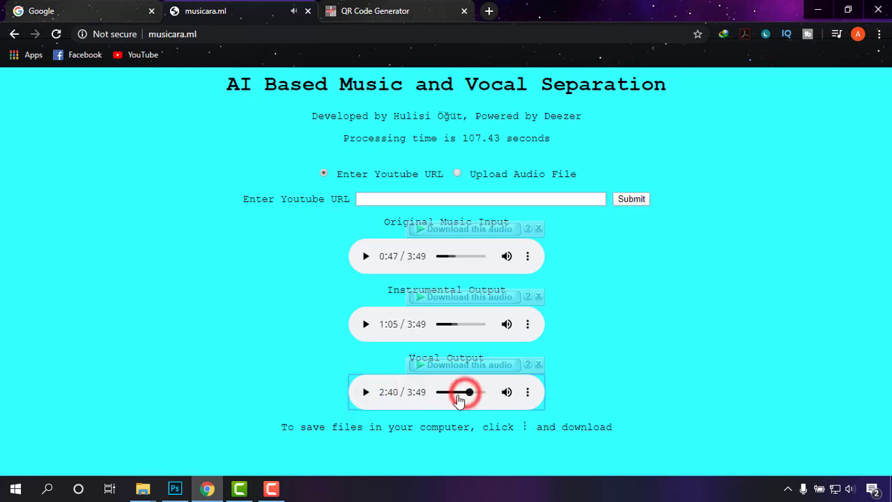
click(366, 393)
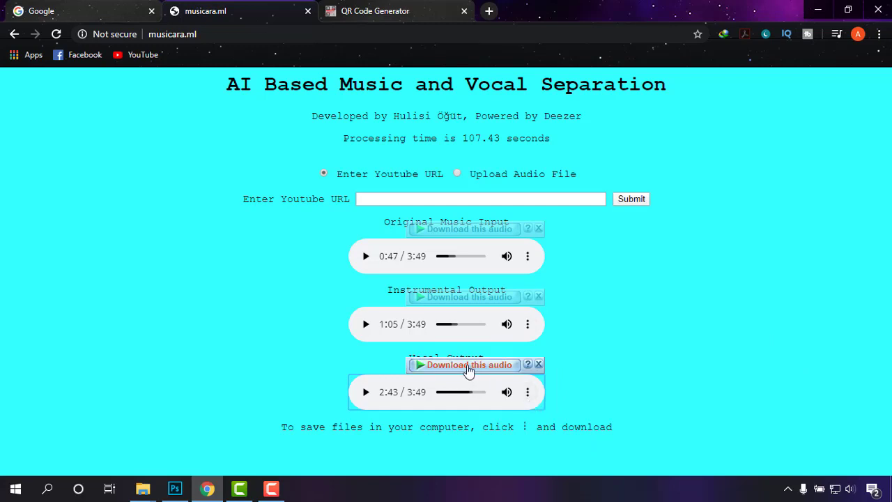
Download the Vocal Output track as an MP3 from its options menu.
click(528, 396)
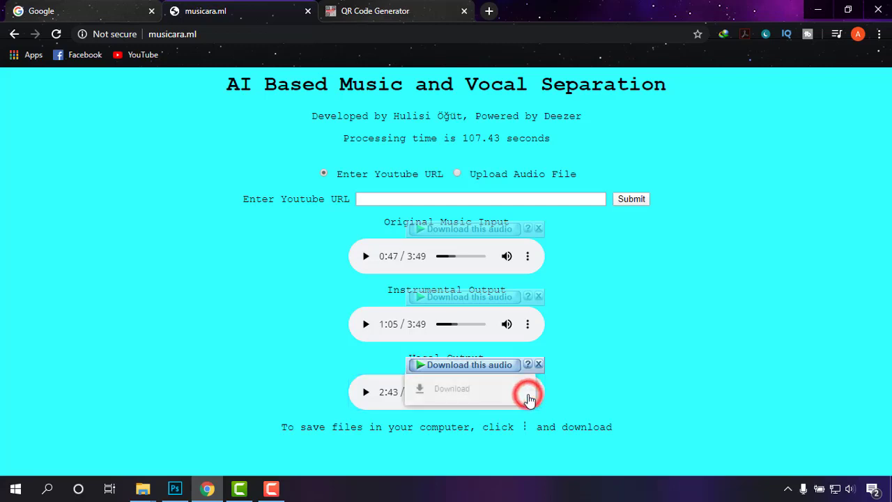
click(460, 394)
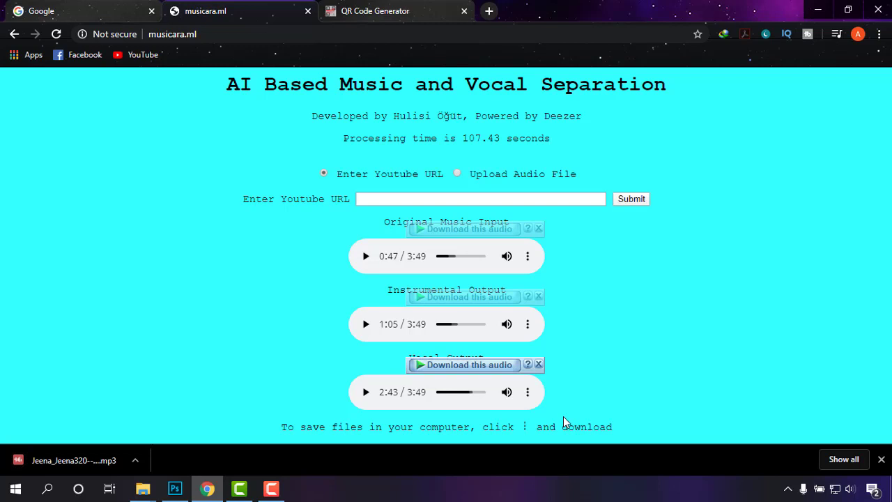
Open the downloaded Jeena_Jeena320--Raag vocals MP3 in AIMP and check it at 0:40.
click(850, 459)
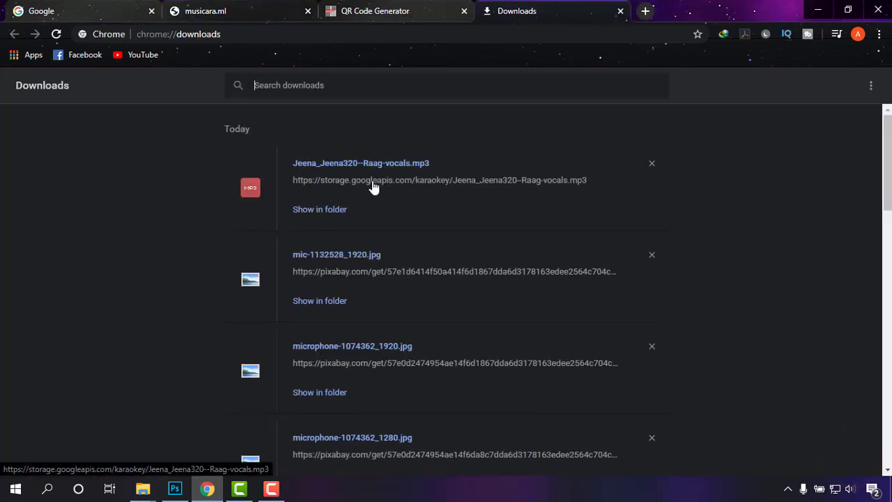
click(371, 164)
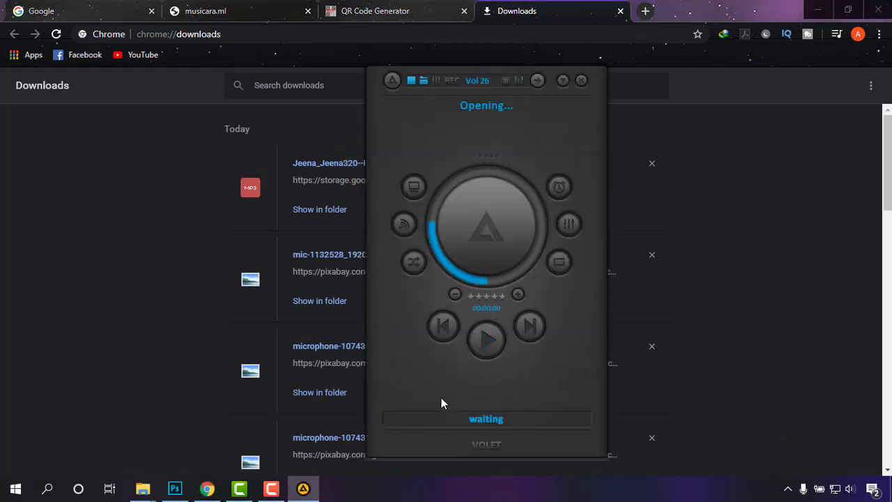
click(418, 418)
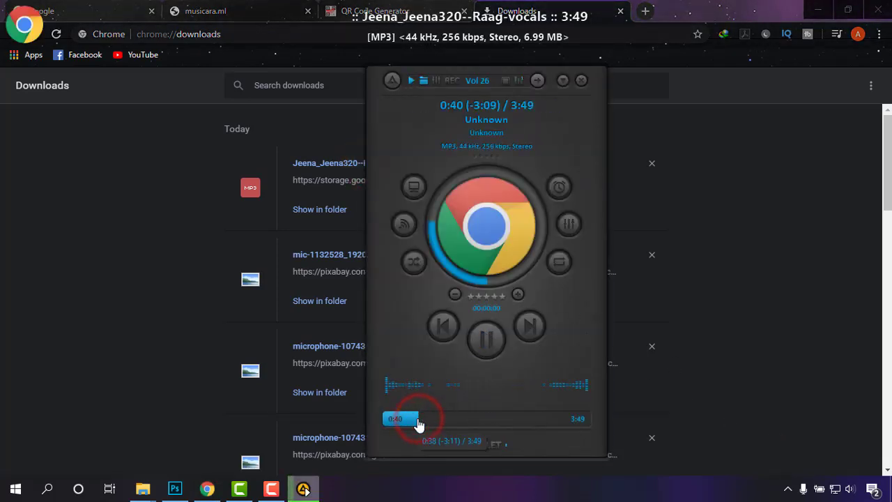
click(486, 340)
Sample the vocals at 1:36 and 2:15, pause at 2:17, then minimize AIMP.
click(470, 419)
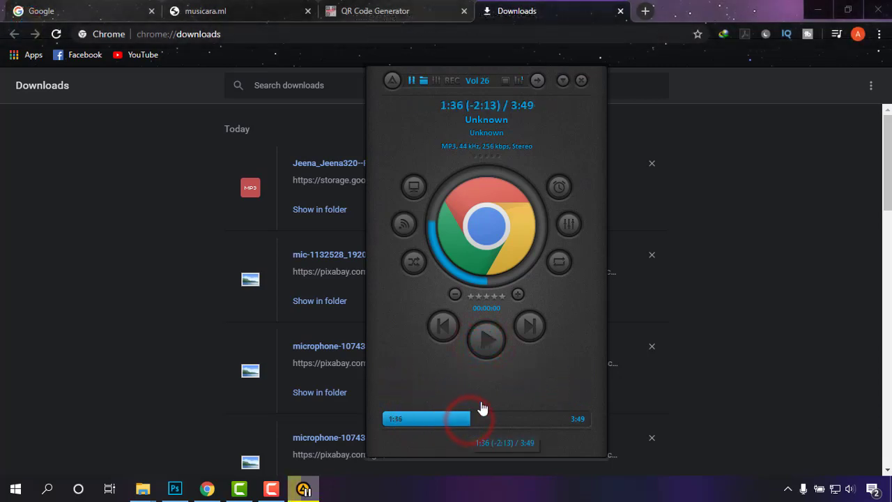
click(485, 340)
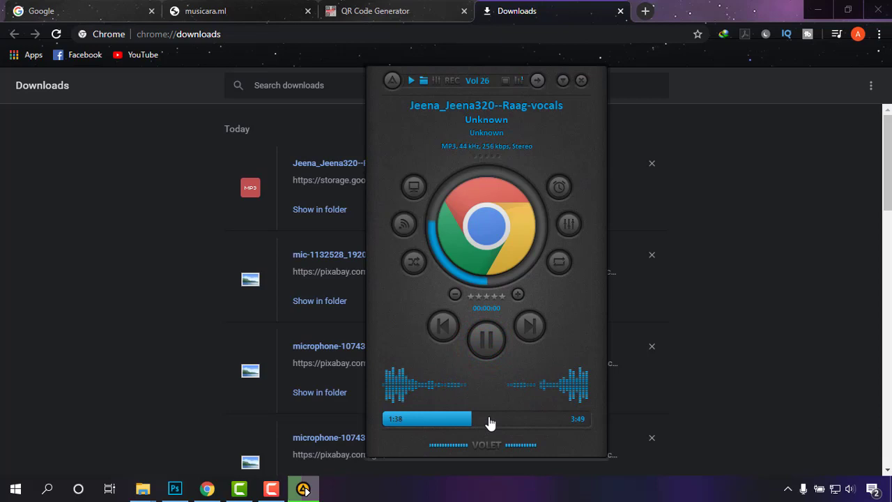
click(506, 419)
click(486, 340)
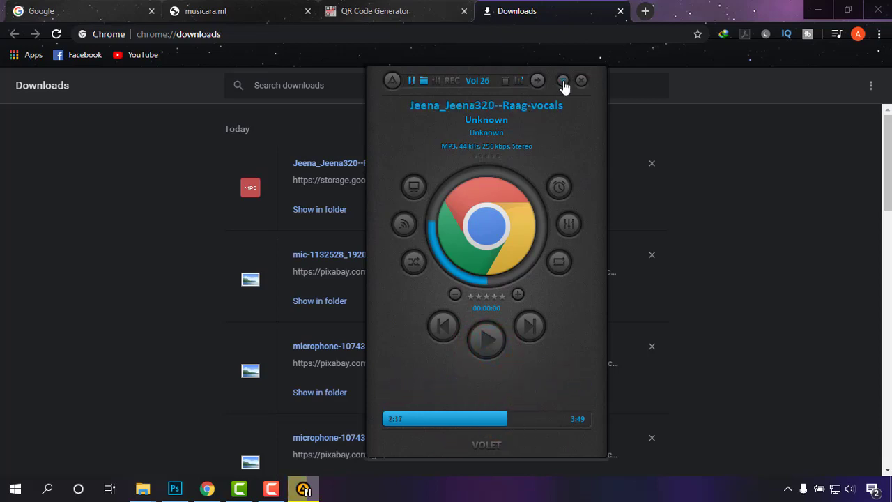
click(563, 80)
click(247, 10)
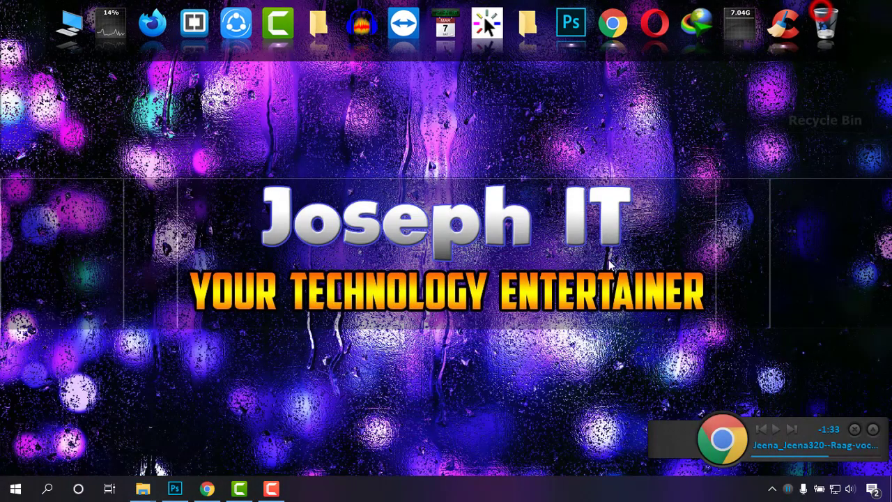
Minimize Chrome, leaving the desktop with the vocals track loaded in AIMP.
click(818, 11)
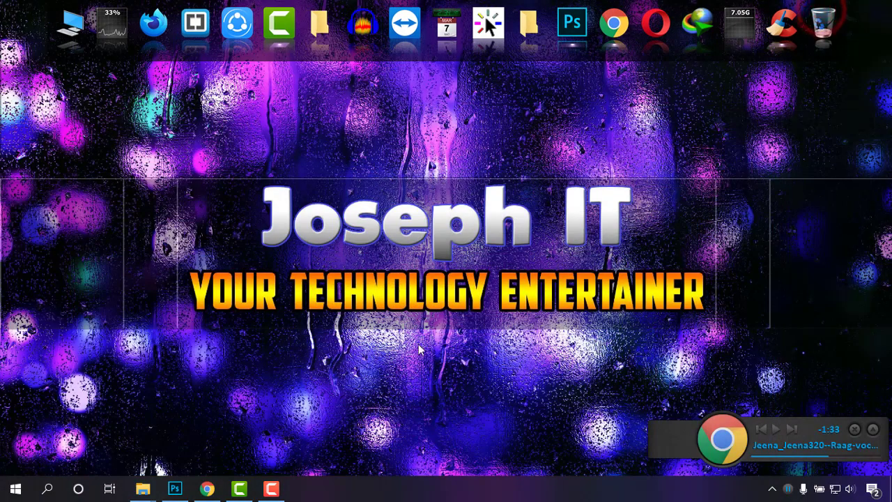
click(417, 348)
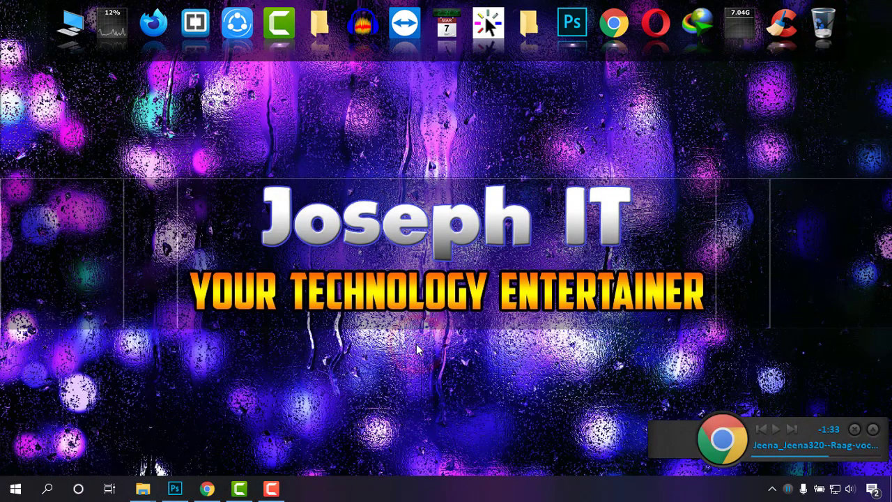